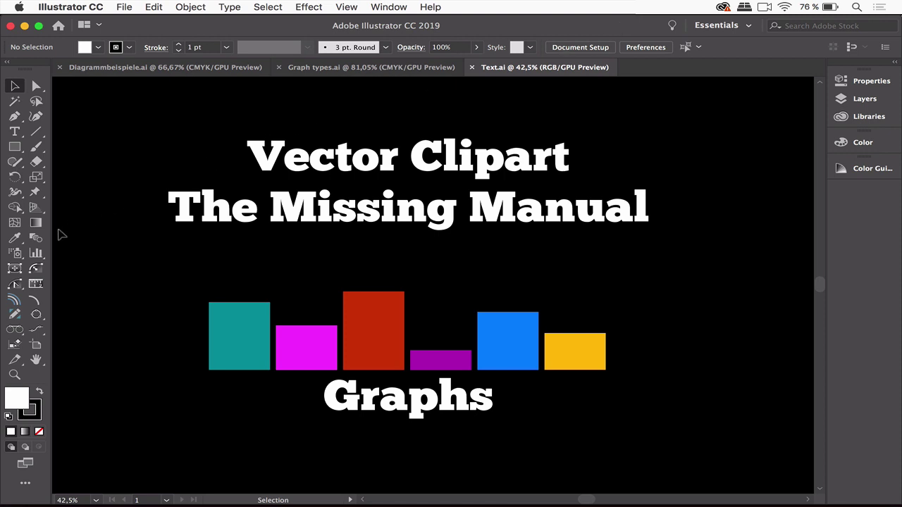
# - Browse the graph tool's types, then switch to the Graph types.ai document
pyautogui.click(38, 257)
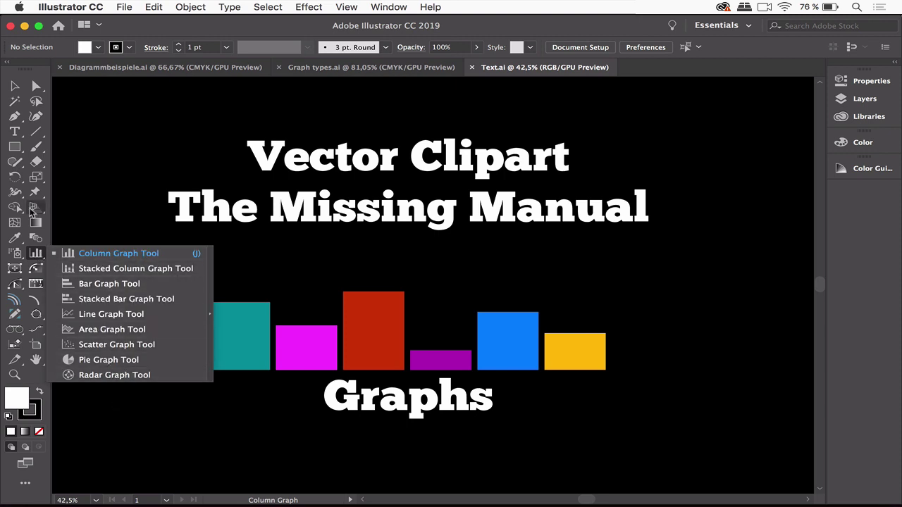
pyautogui.click(39, 252)
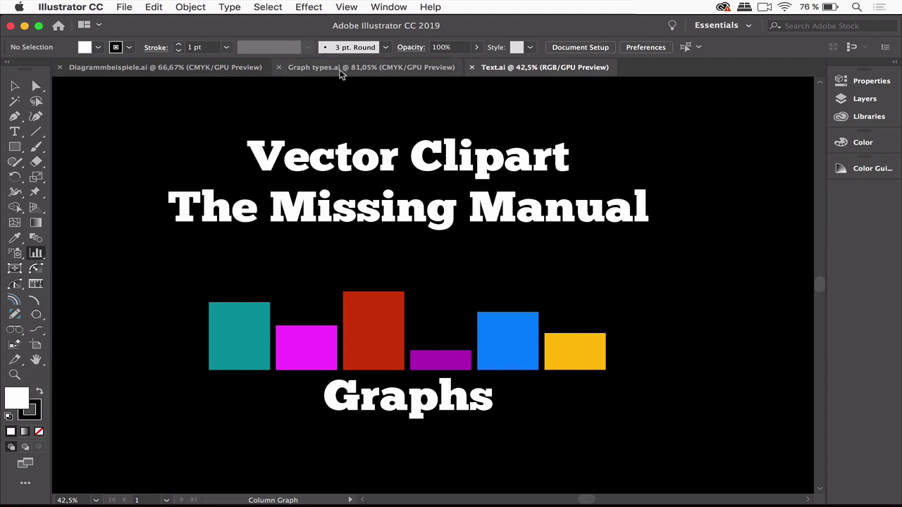
pyautogui.click(340, 70)
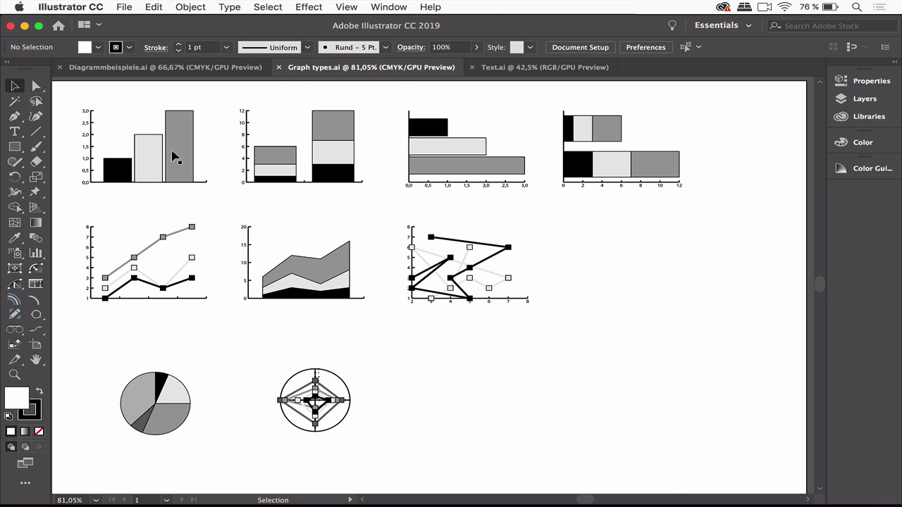
# - Edit the top-left column graph's data, changing 2,00 to 5, then open Diagrammbeispiele.ai
pyautogui.click(175, 155)
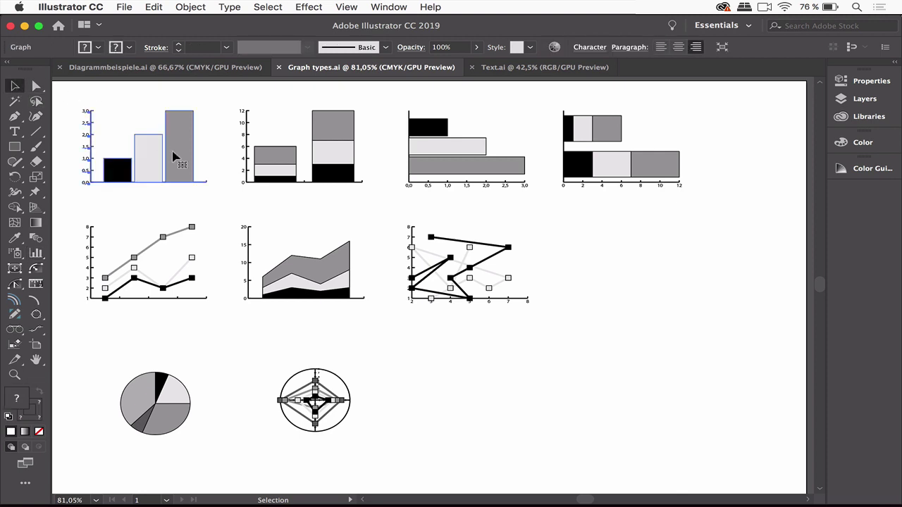
pyautogui.rightClick(174, 157)
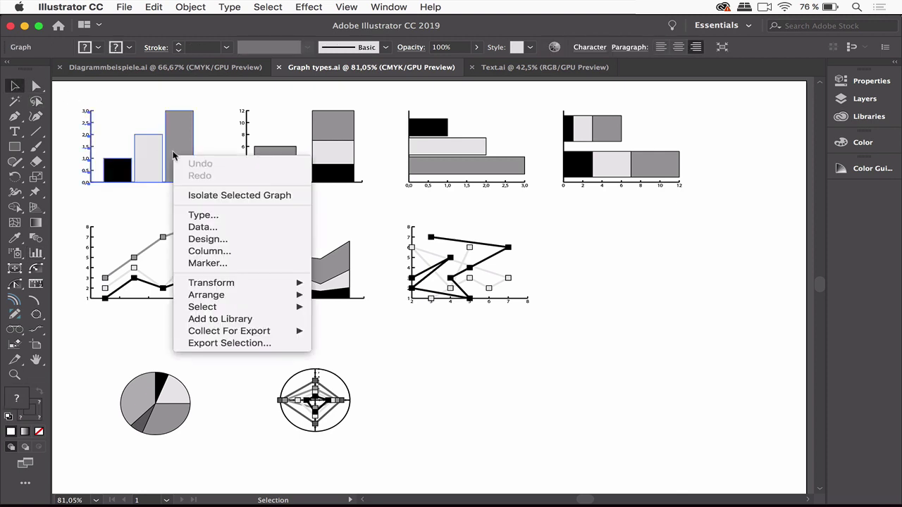
pyautogui.click(222, 228)
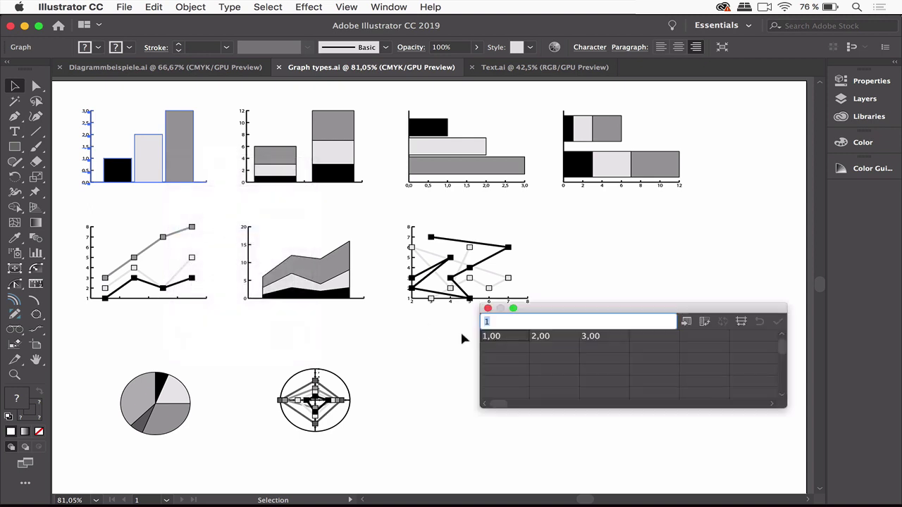
pyautogui.click(548, 338)
pyautogui.write('5')
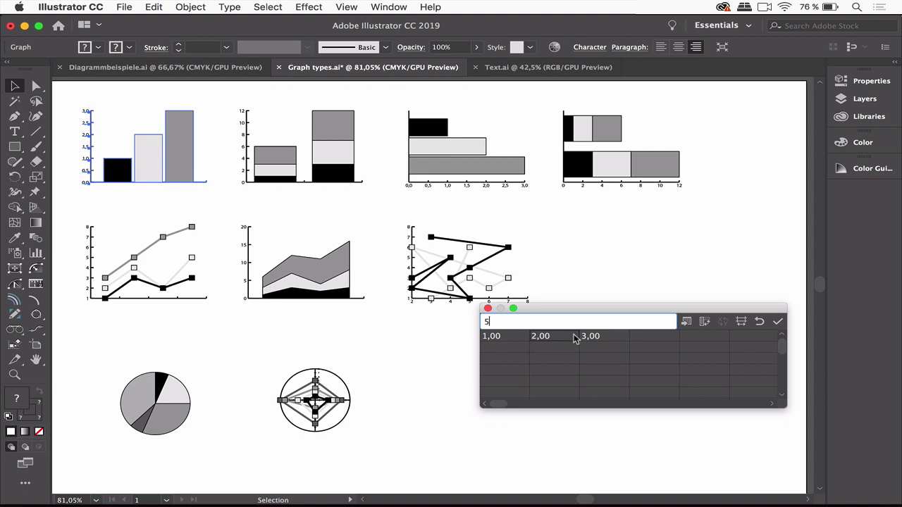
pyautogui.click(778, 321)
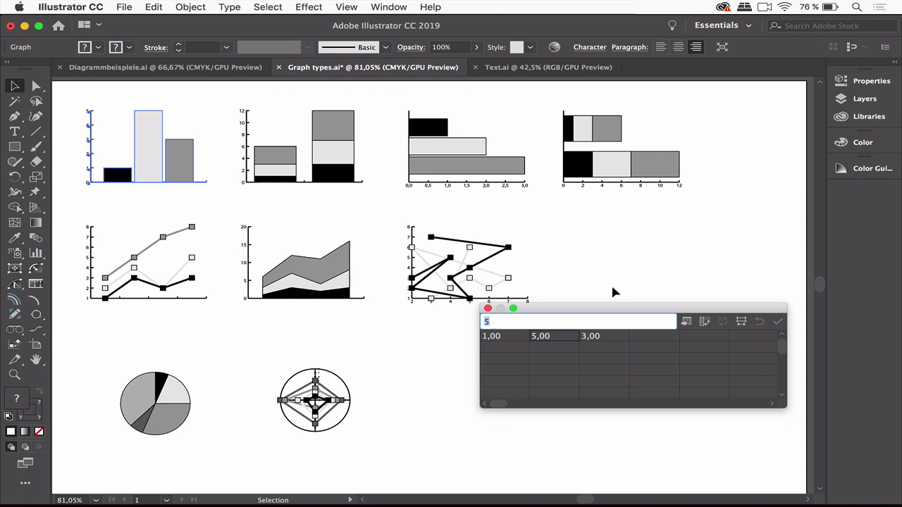
pyautogui.click(487, 308)
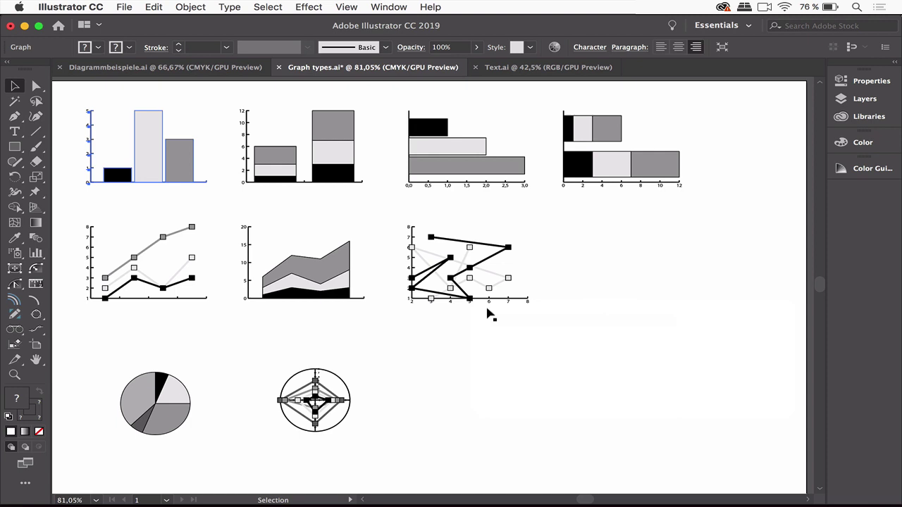
pyautogui.click(119, 69)
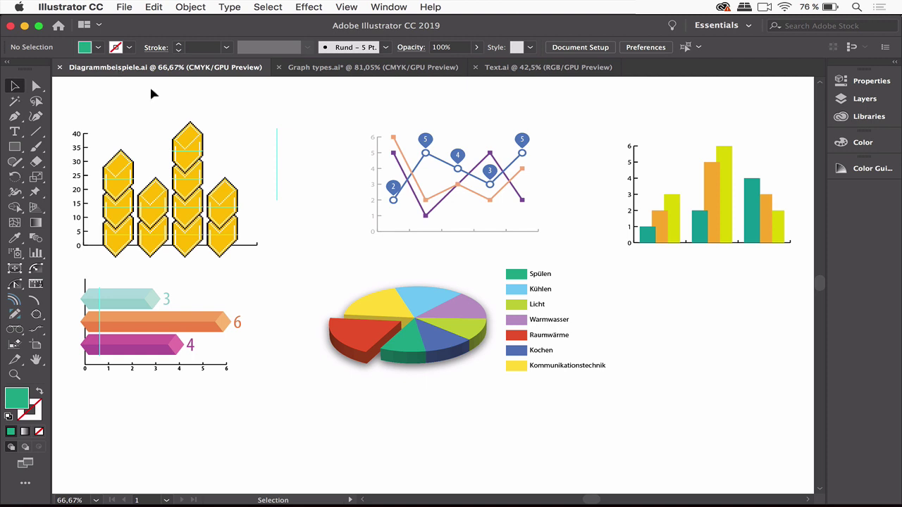
# - Change the hexagon chart's Bauklötze value from 30 to 20 in its graph data
pyautogui.click(186, 189)
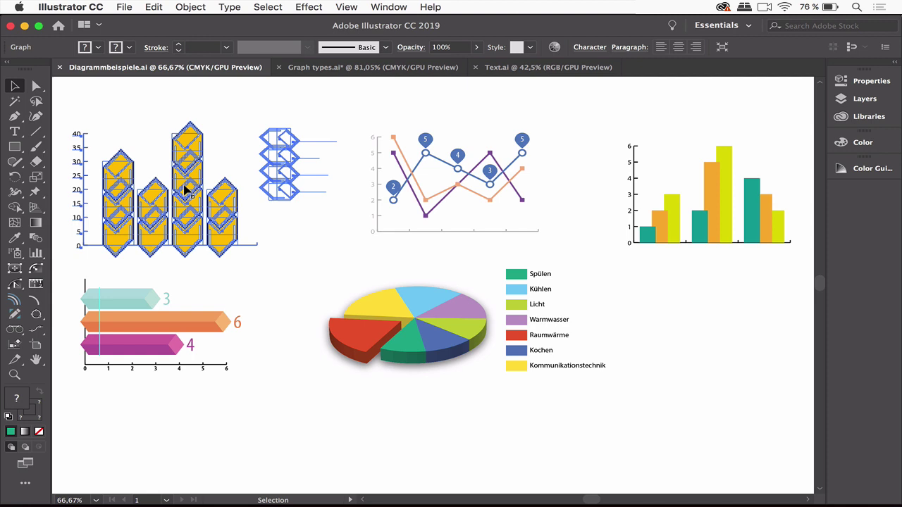
pyautogui.rightClick(186, 189)
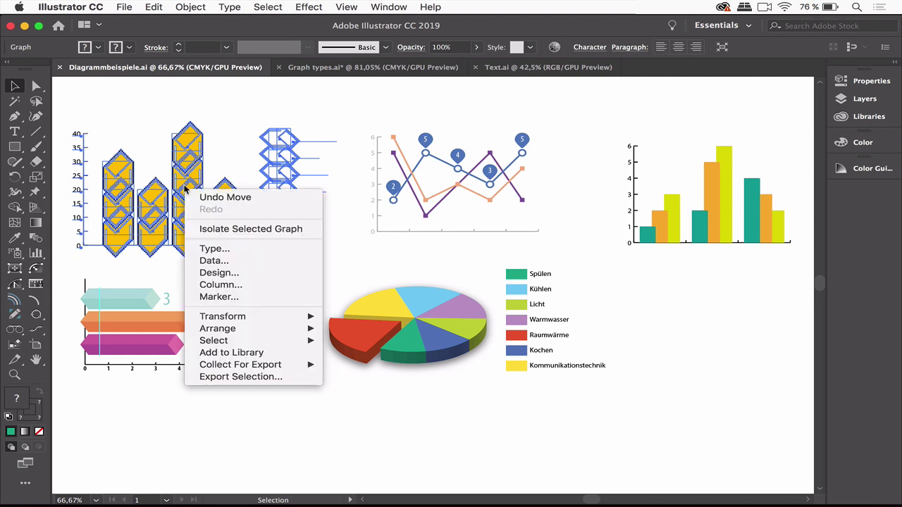
pyautogui.click(224, 261)
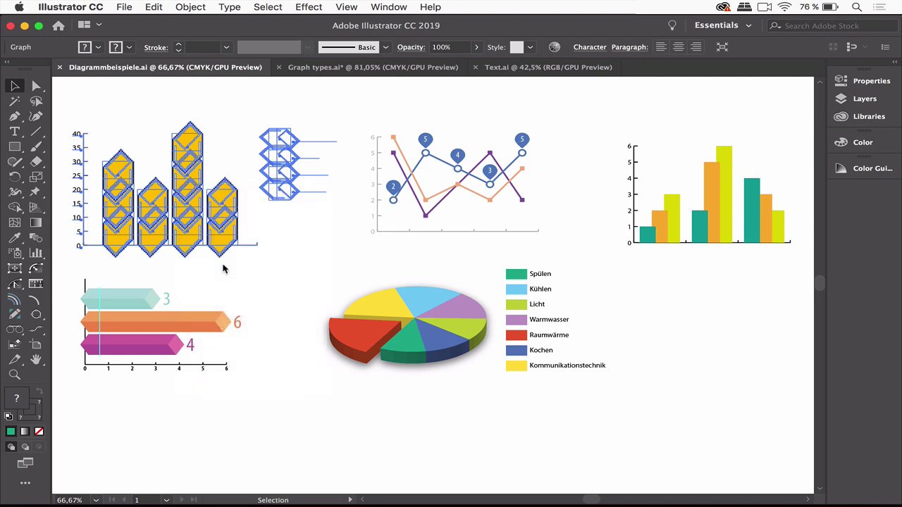
pyautogui.moveTo(557, 310); pyautogui.dragTo(385, 210)
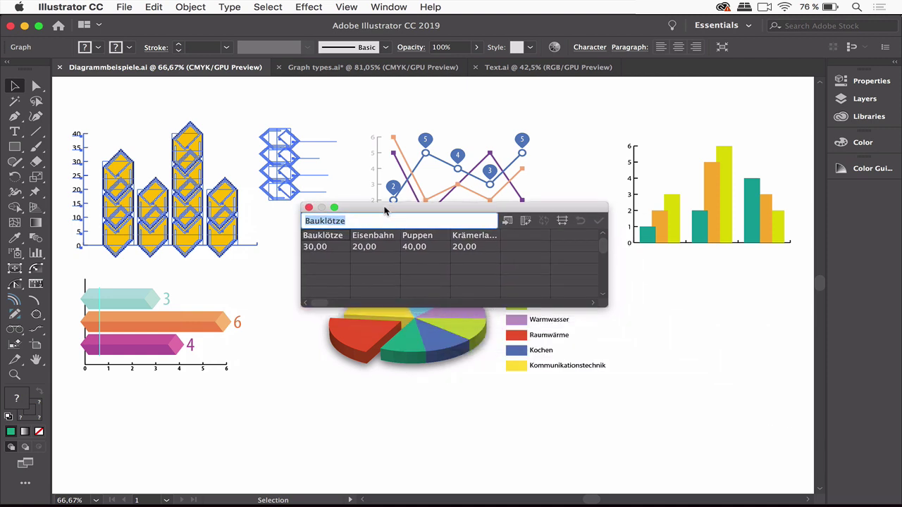
pyautogui.click(317, 248)
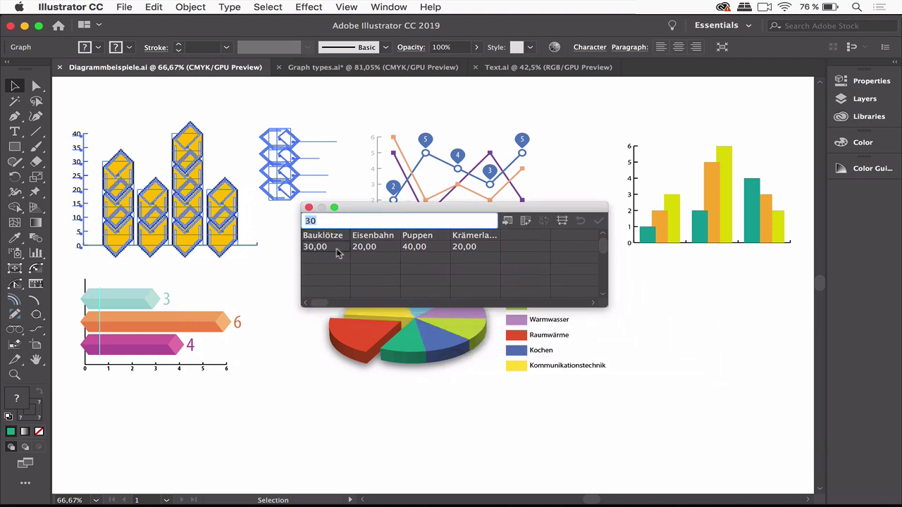
pyautogui.write('20')
pyautogui.click(599, 221)
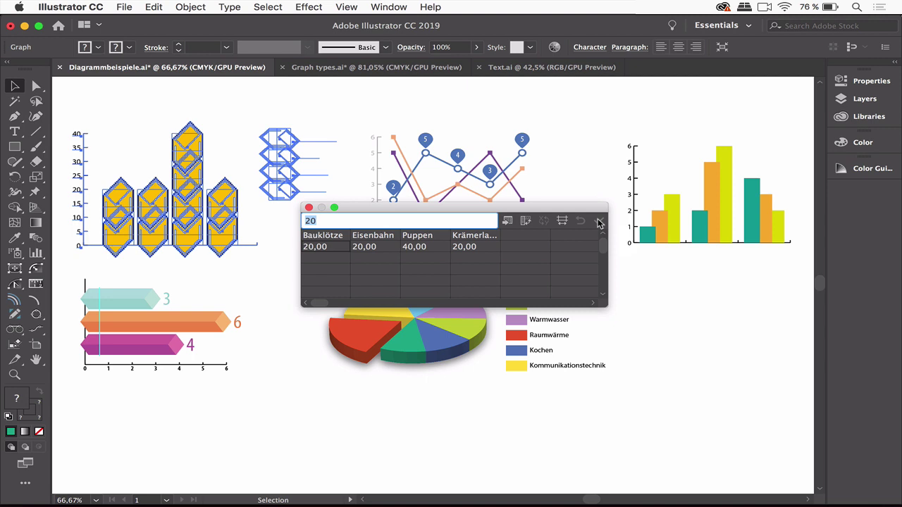
# - Raise the line chart's third-row value from 4 to 7 and close the data table
pyautogui.moveTo(476, 208); pyautogui.dragTo(443, 300)
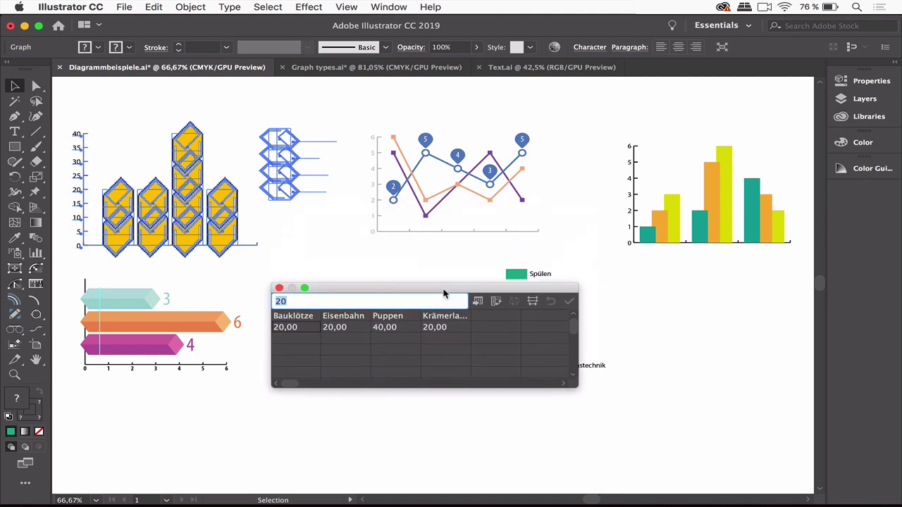
pyautogui.click(479, 160)
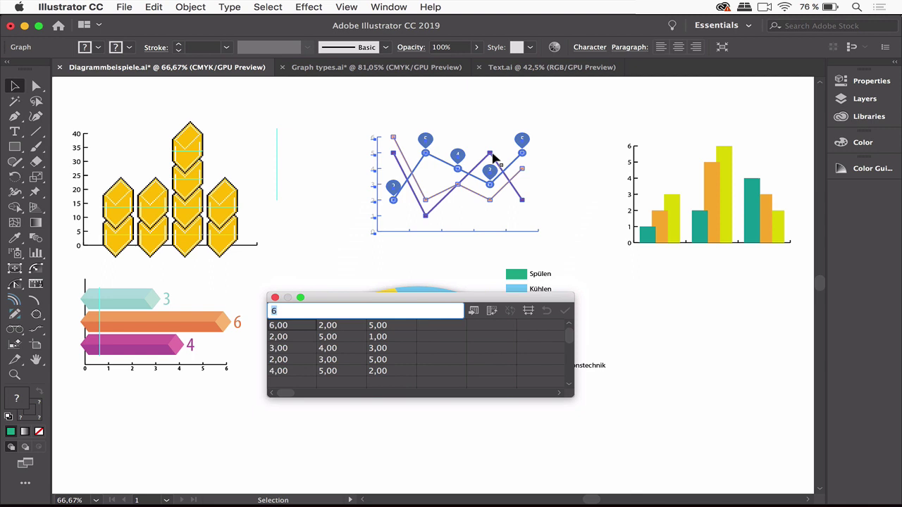
pyautogui.click(340, 350)
pyautogui.write('7')
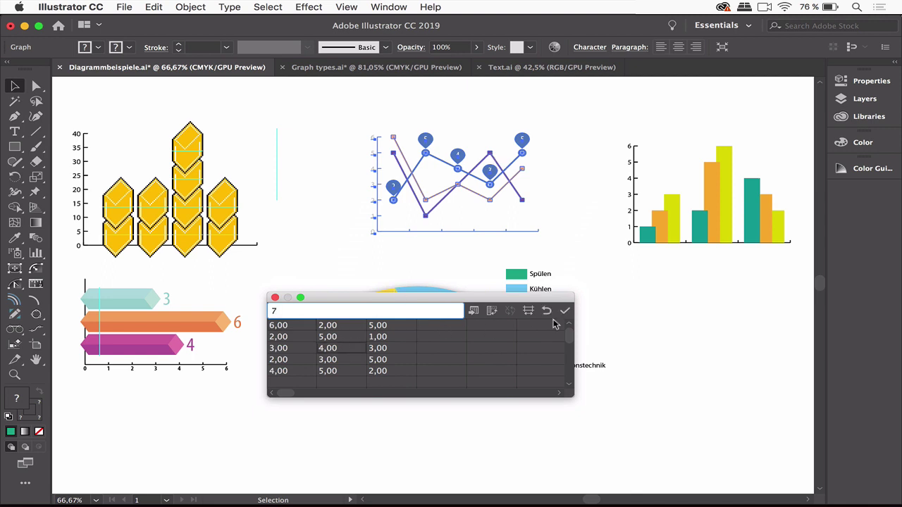
pyautogui.click(566, 312)
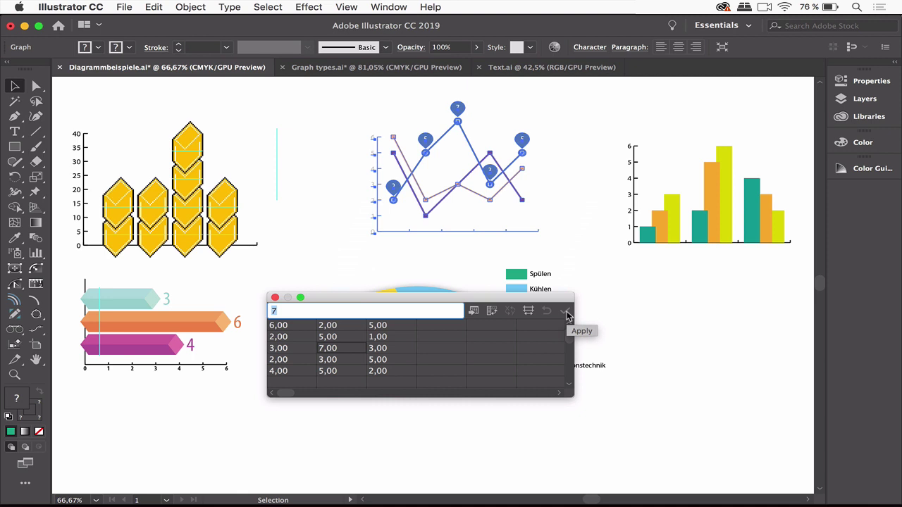
pyautogui.click(275, 299)
pyautogui.click(163, 329)
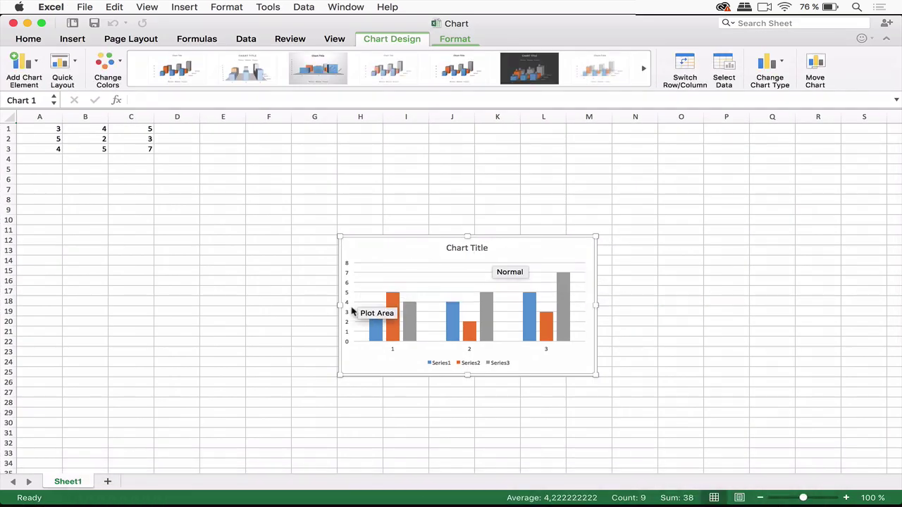
# - Change the Excel chart to a 3-D Column chart and switch back to Illustrator
pyautogui.click(782, 63)
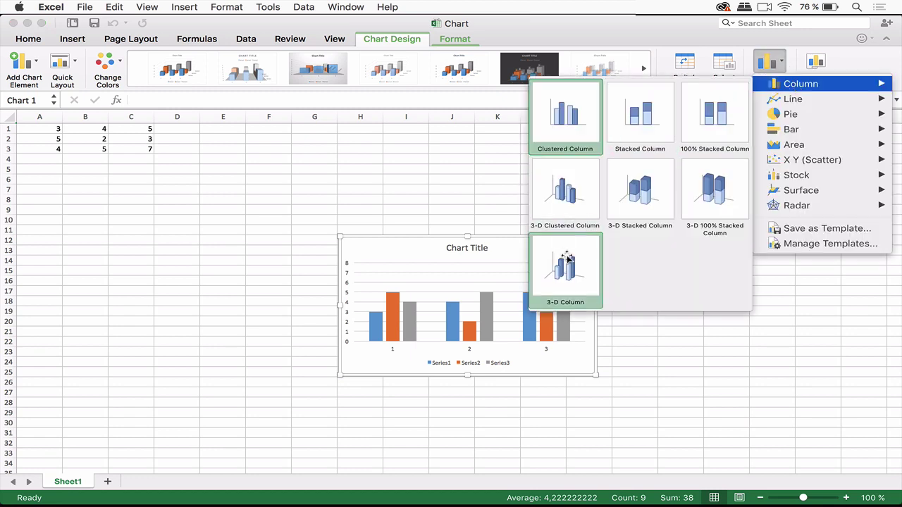
pyautogui.click(565, 266)
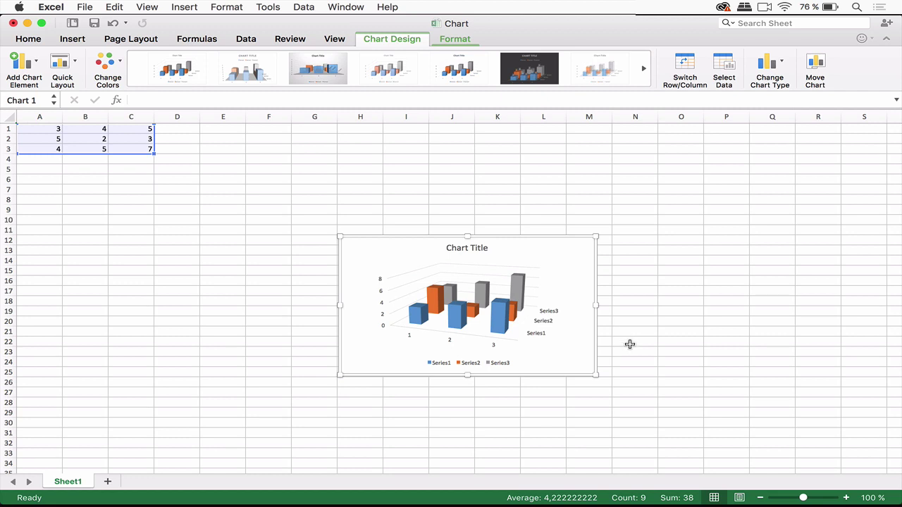
pyautogui.press('super+Tab')
pyautogui.press('super+Tab')
pyautogui.press('super+shift+Tab')
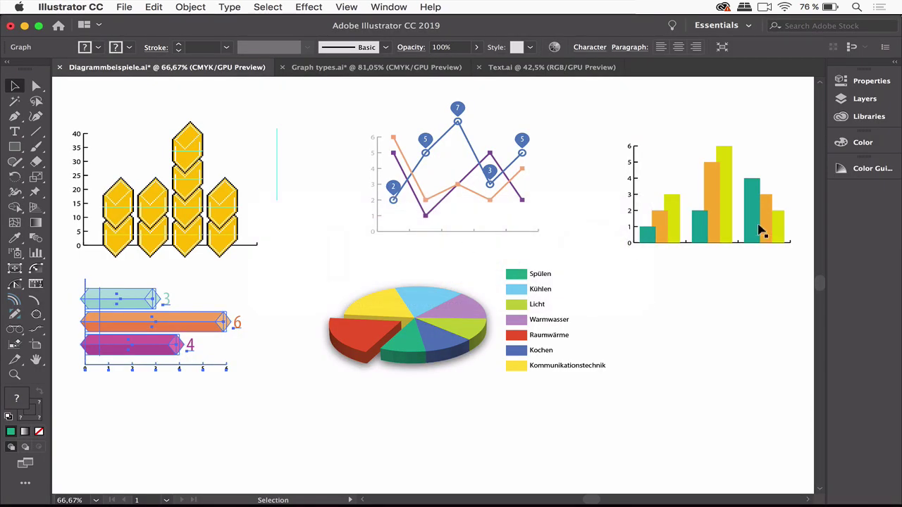
# - Apply Effect > 3D > Extrude & Bevel to the top-right multicoloured column chart
pyautogui.click(759, 229)
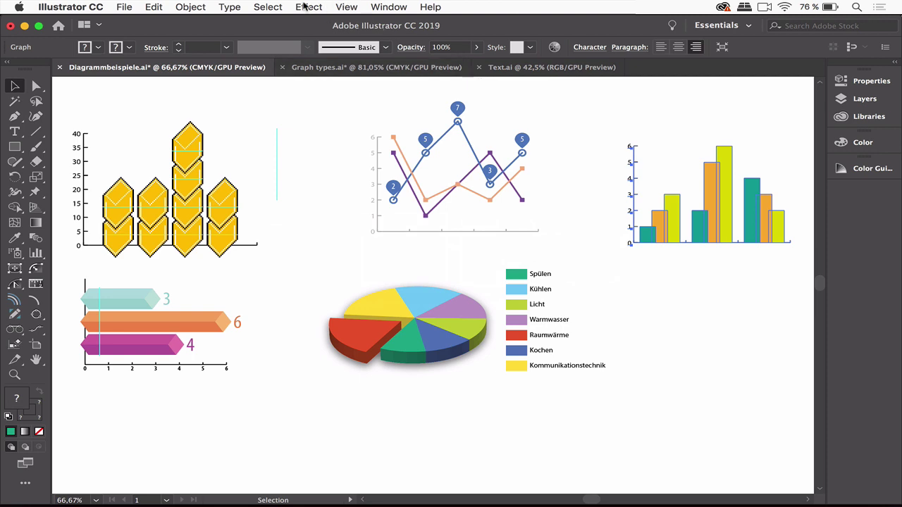
pyautogui.click(307, 6)
pyautogui.moveTo(318, 85)
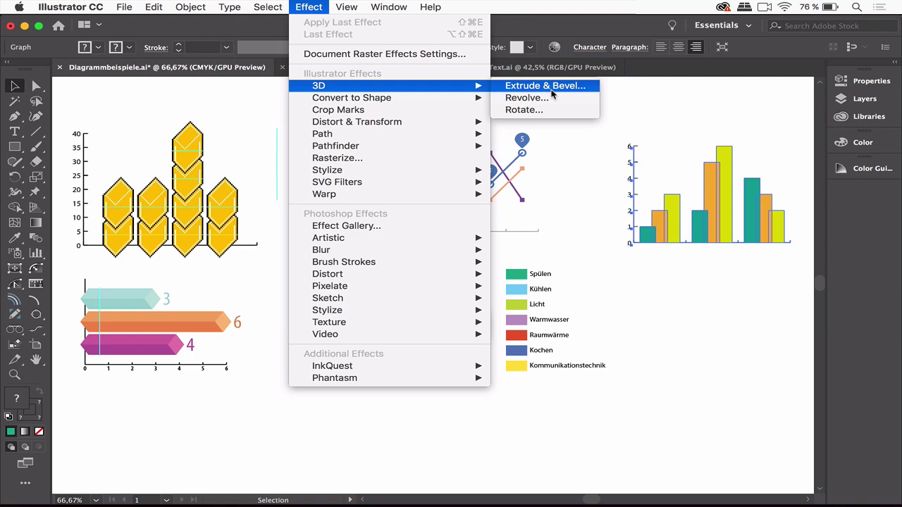
pyautogui.click(551, 88)
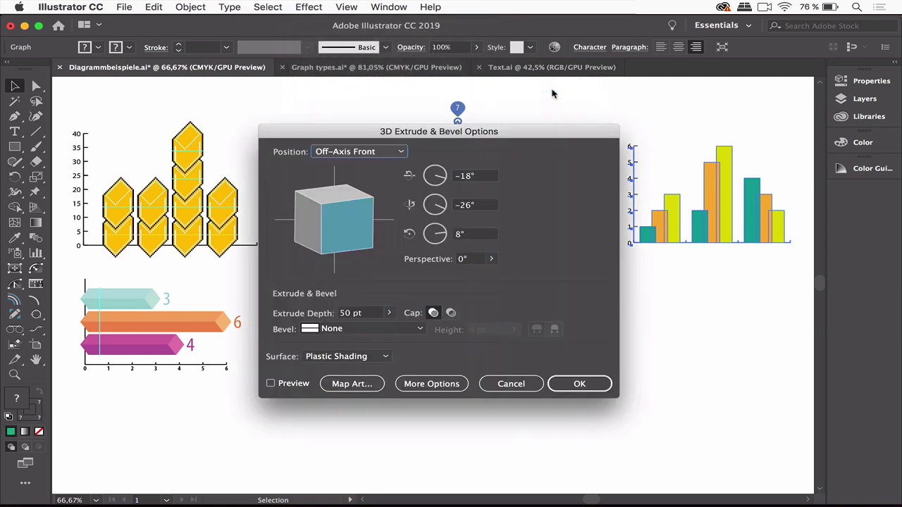
pyautogui.click(300, 384)
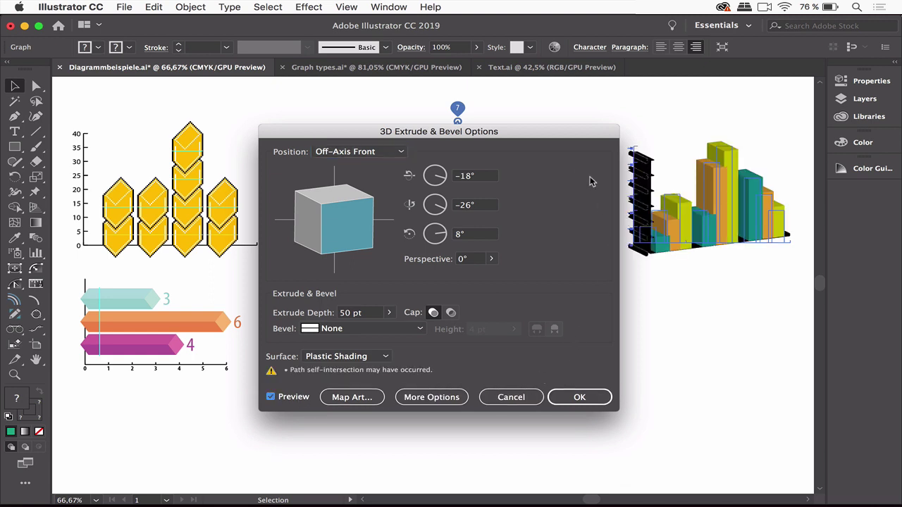
pyautogui.moveTo(582, 131); pyautogui.dragTo(500, 131)
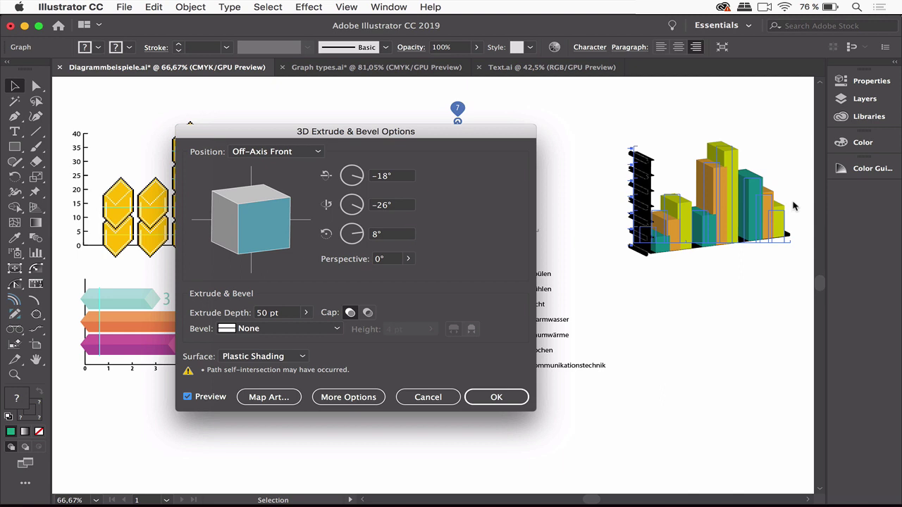
pyautogui.click(496, 398)
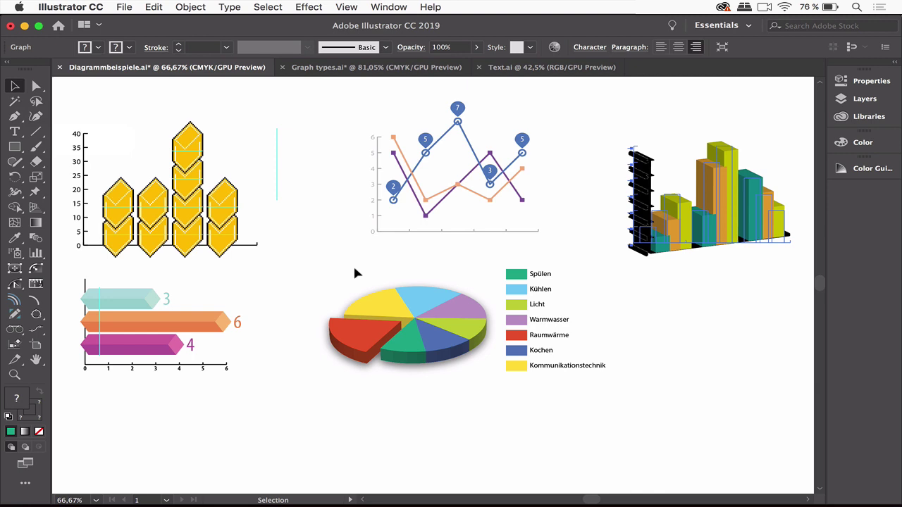
# - Close Diagrammbeispiele.ai and Graph types.ai, choosing Don't Save for each
pyautogui.press('super+w')
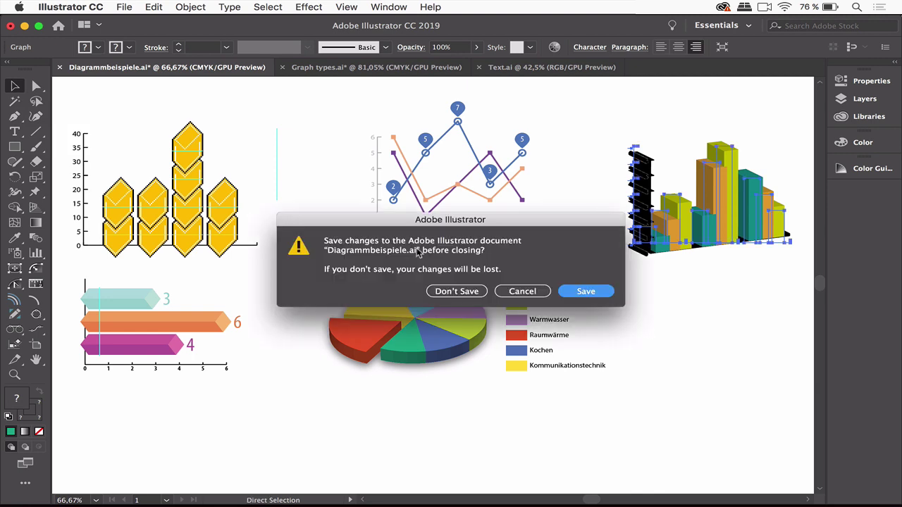
pyautogui.click(462, 293)
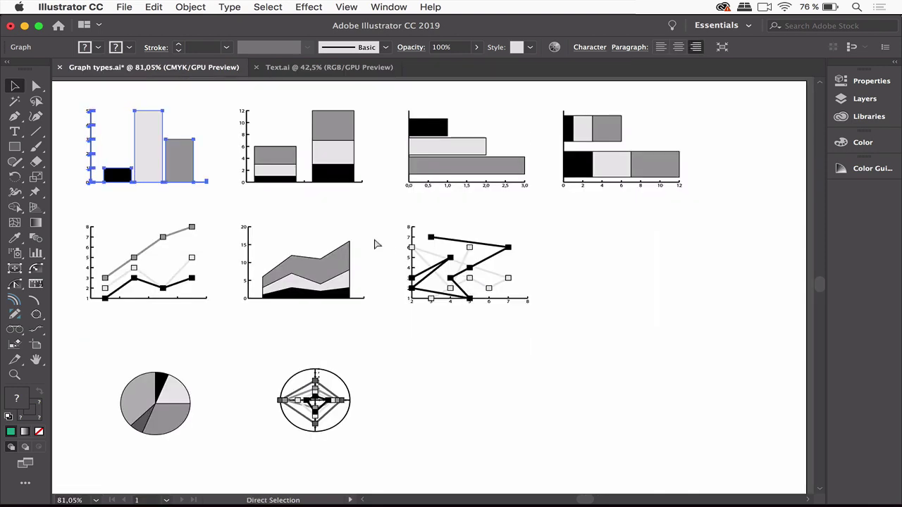
pyautogui.press('super+w')
pyautogui.click(455, 295)
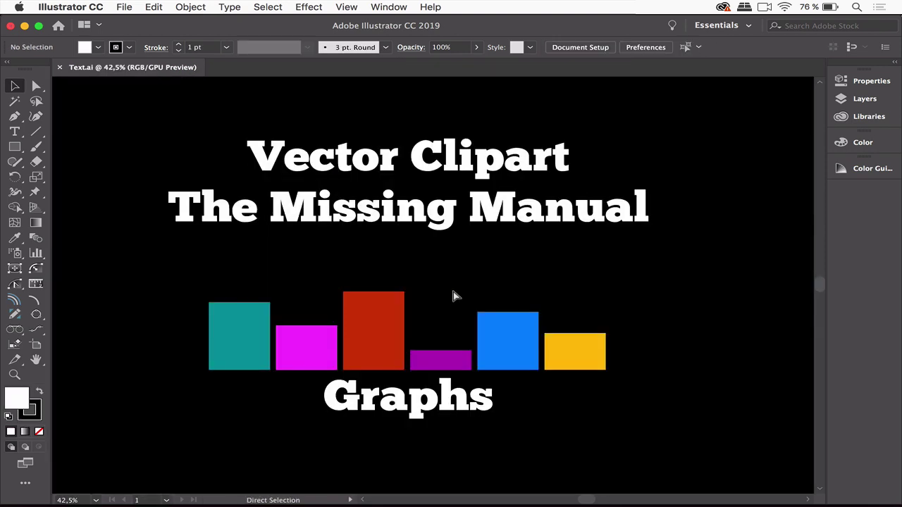
# - Close the Text.ai title artwork to reach the Home screen
pyautogui.press('super+w')
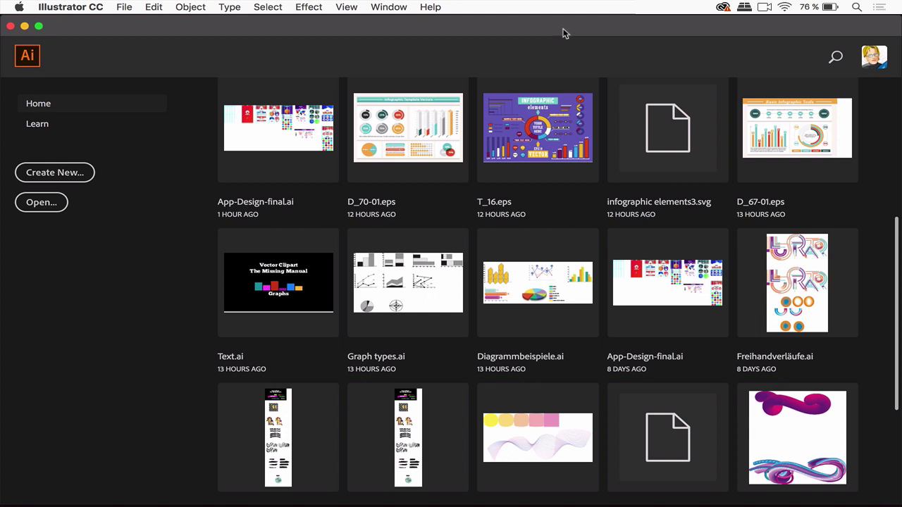
# - Open T_16.eps from the Home screen, answering Yes to keep 9-slice scaling
pyautogui.click(563, 126)
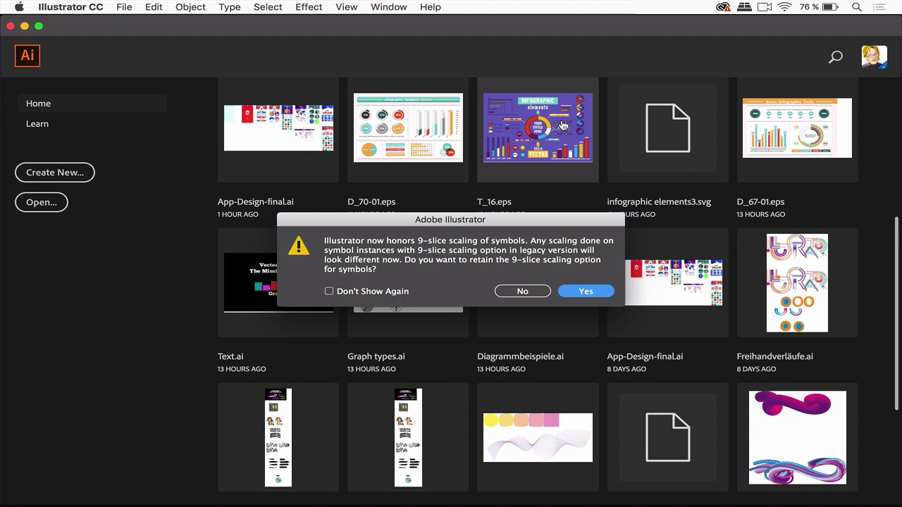
pyautogui.click(587, 292)
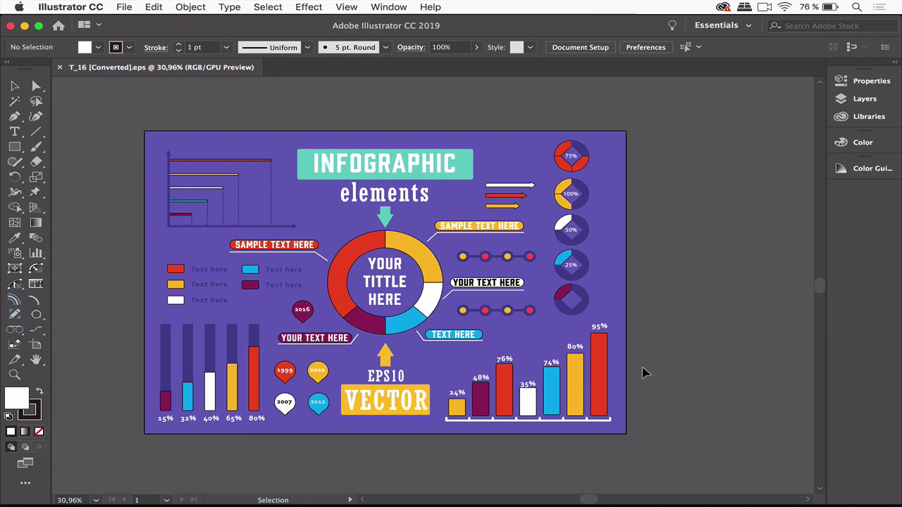
# - Check the percentage bar chart's context menu, then zoom in on the chart and deselect it
pyautogui.click(598, 390)
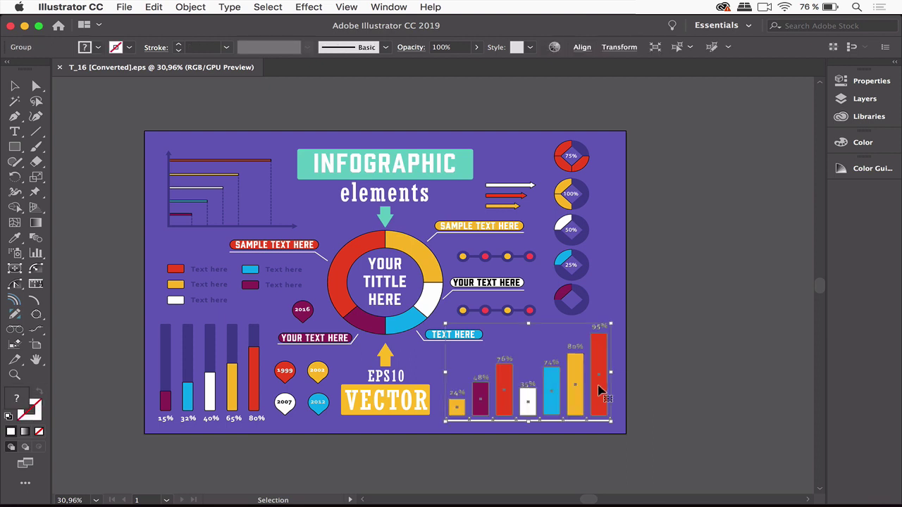
pyautogui.rightClick(598, 390)
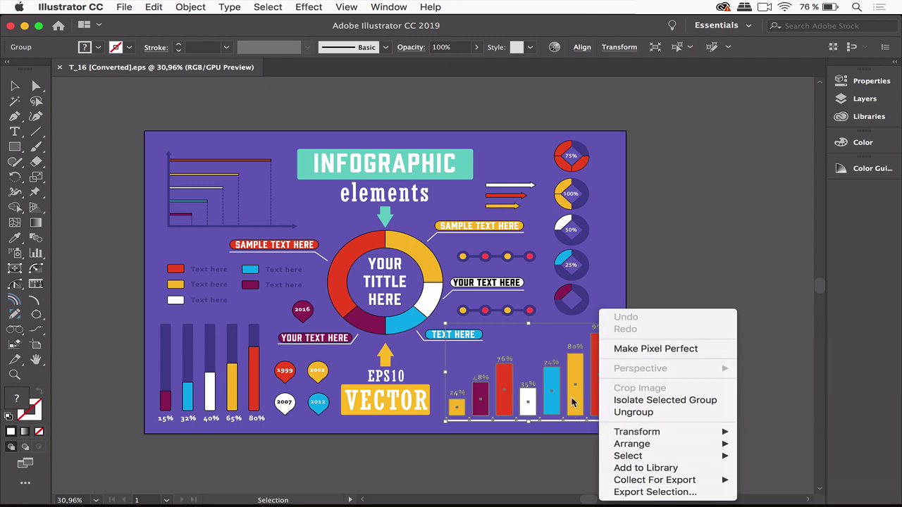
pyautogui.click(572, 402)
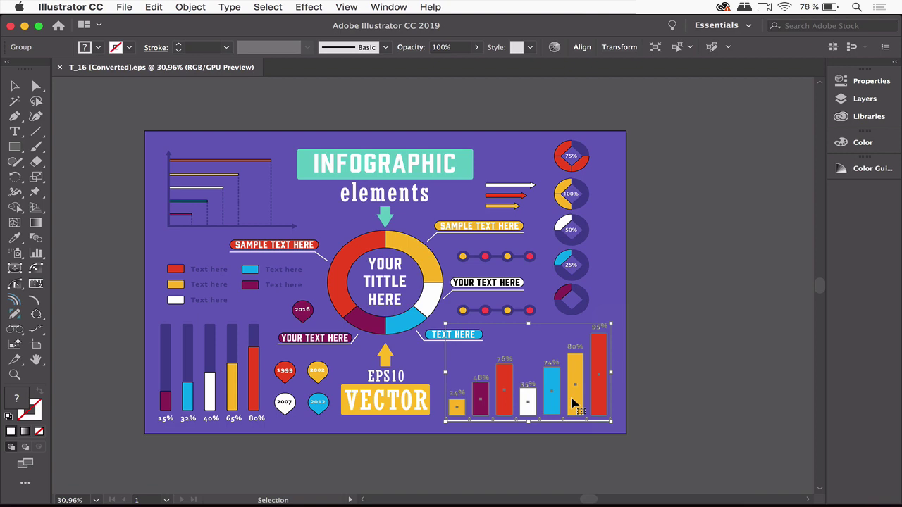
pyautogui.scroll(3, 580, 401)
pyautogui.scroll(3, 579, 401)
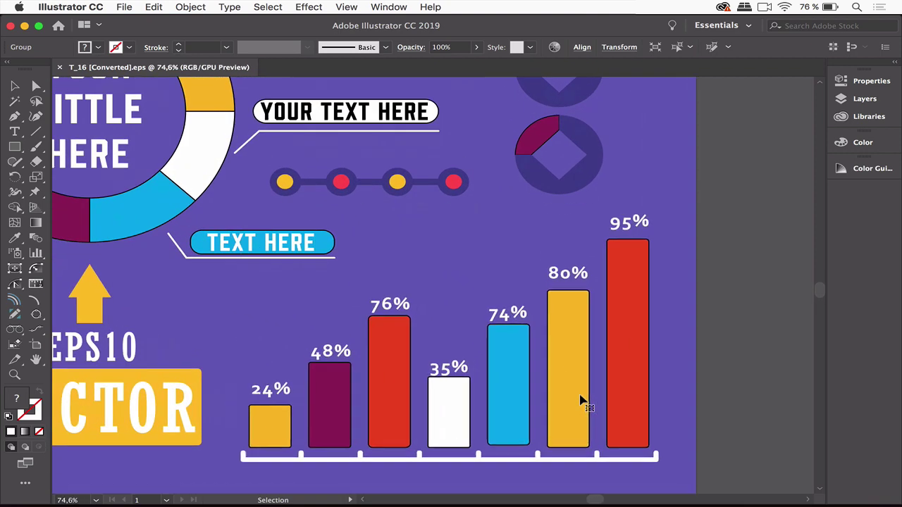
pyautogui.click(761, 228)
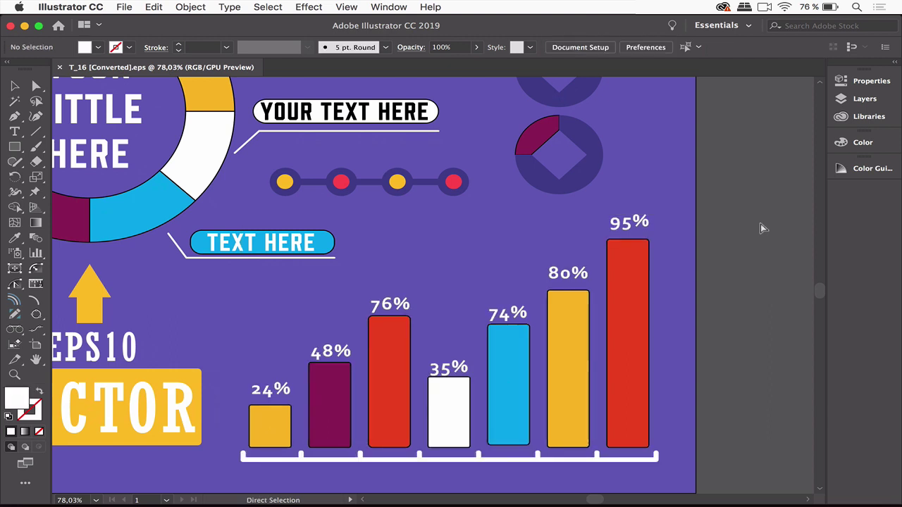
# - Toggle Outline view on and off to see the chart's vector paths, then zoom out
pyautogui.hotkey('ctrl', 'y')
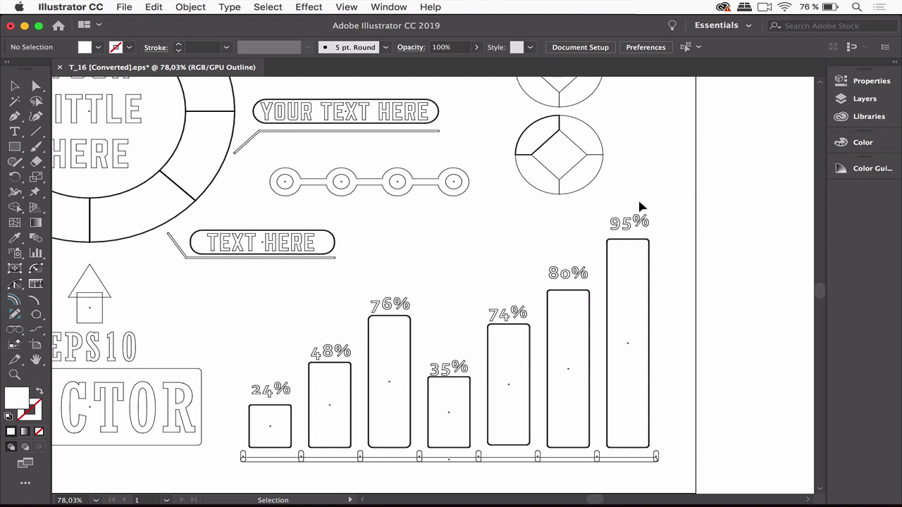
pyautogui.press('cmd+y')
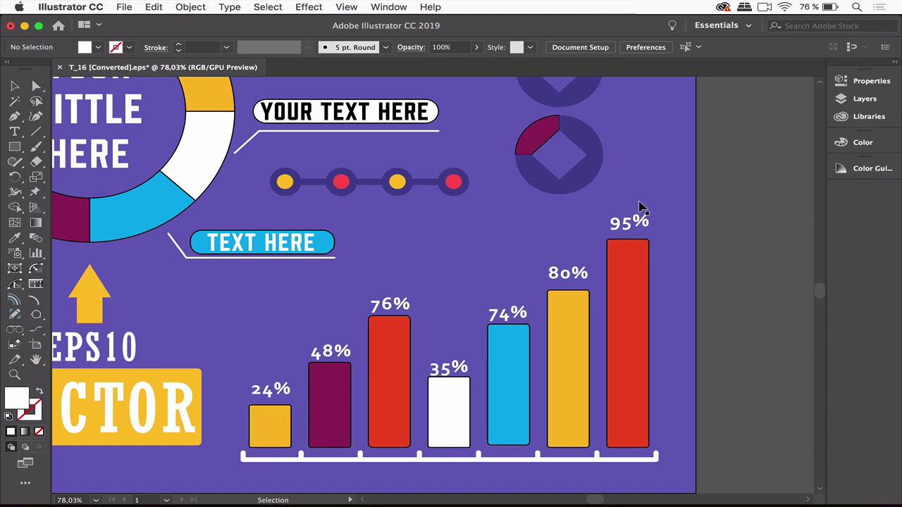
pyautogui.hotkey('ctrl', '-')
pyautogui.hotkey('ctrl', '-')
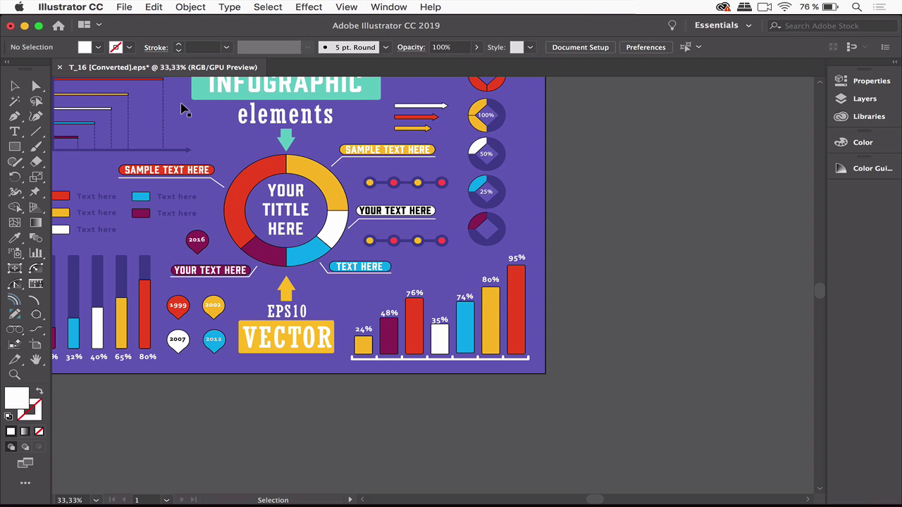
# - Close the T_16 infographic document without saving its changes
pyautogui.click(60, 68)
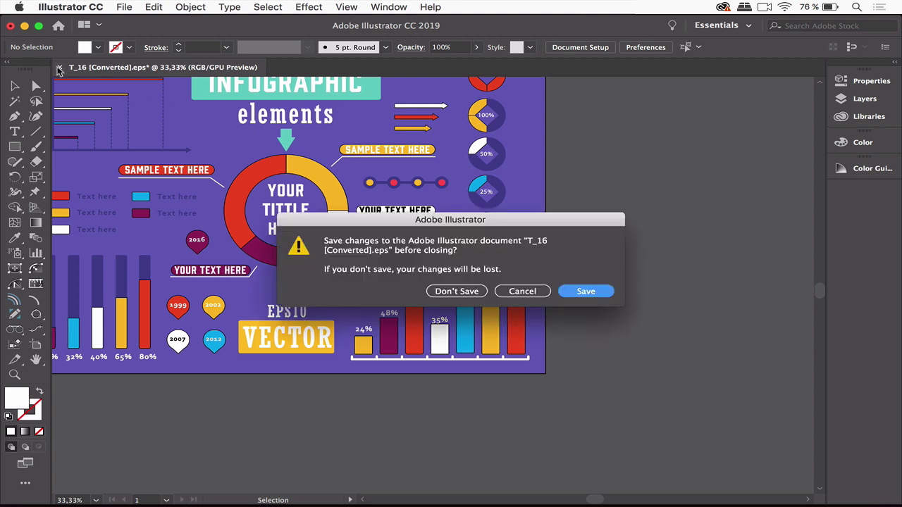
pyautogui.click(454, 293)
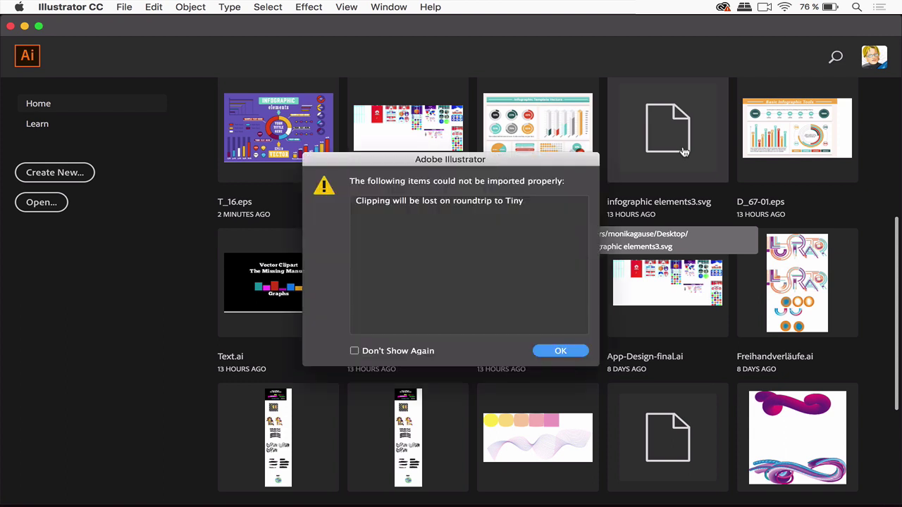
# - Accept the clipping warning to view infographic elements3.svg's 3-D chart shapes, then close it
pyautogui.click(558, 351)
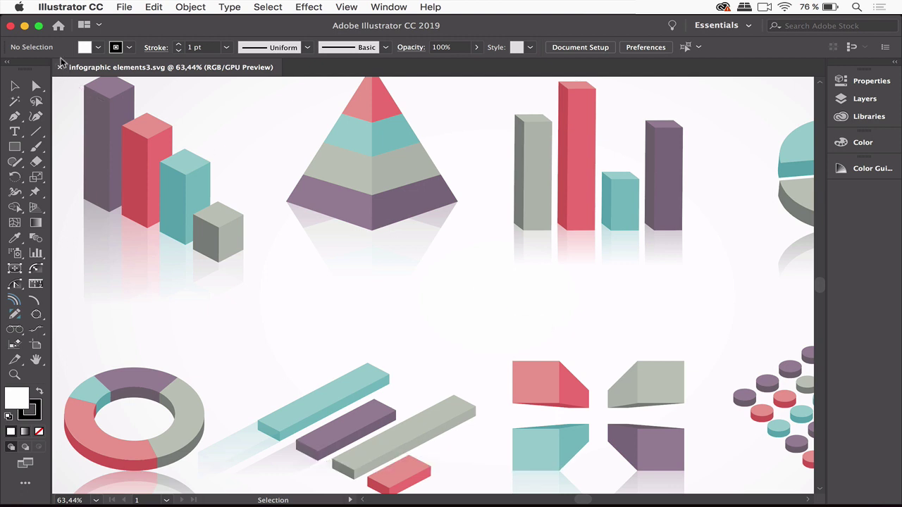
pyautogui.click(60, 67)
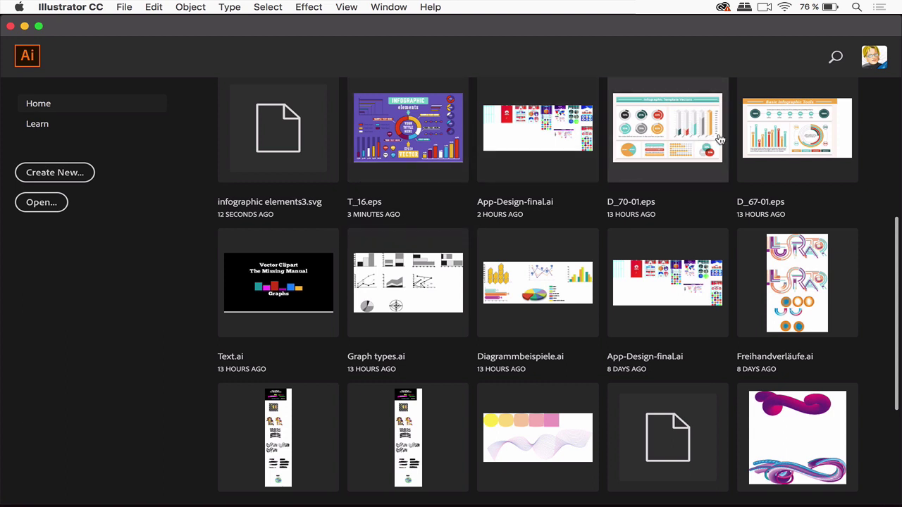
# - Open D_67-01.eps with legacy text updated, dismiss missing fonts, and select the 'Basic Infographic Tools' title
pyautogui.click(769, 133)
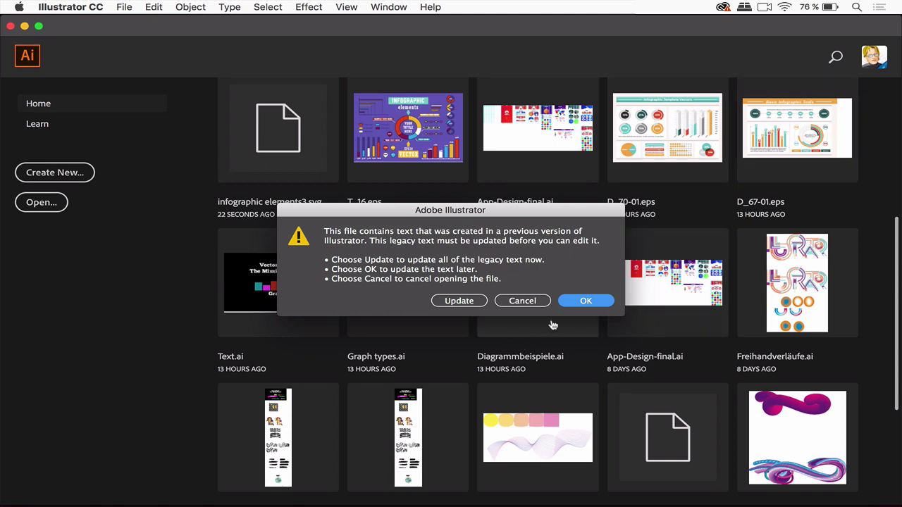
pyautogui.click(466, 302)
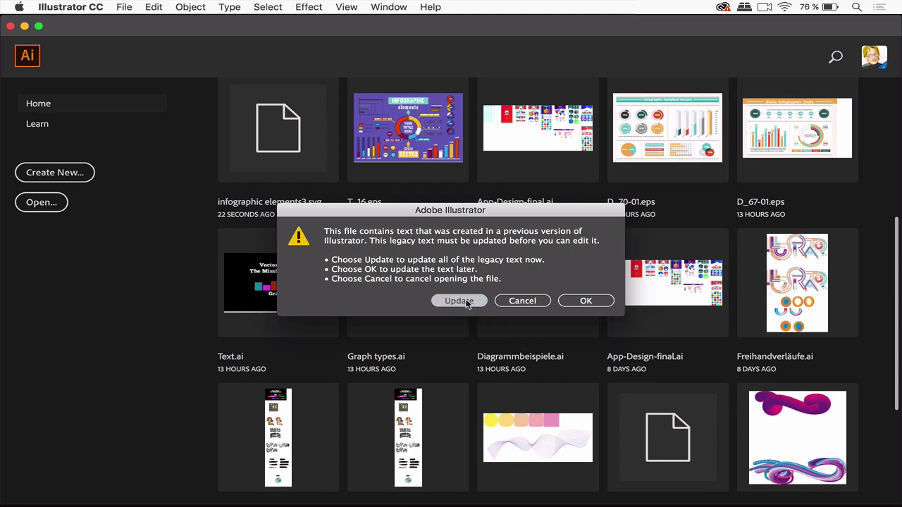
pyautogui.click(585, 291)
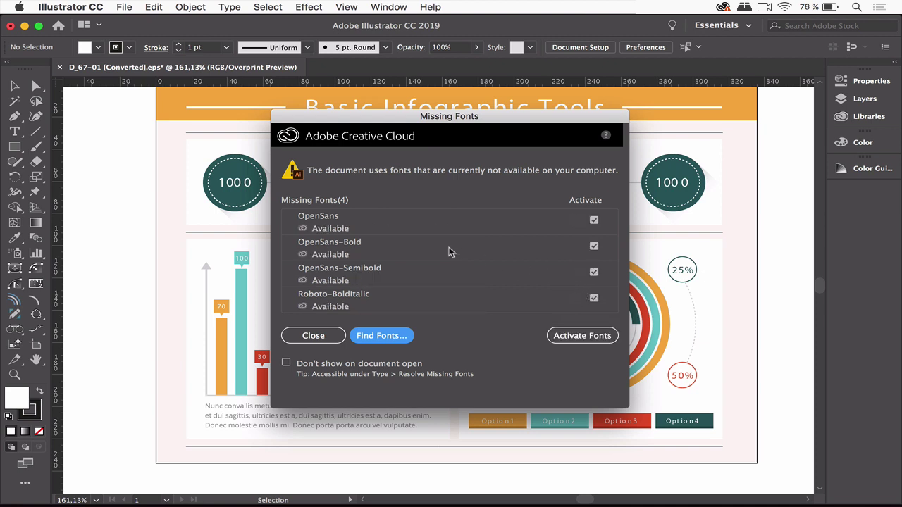
pyautogui.click(323, 337)
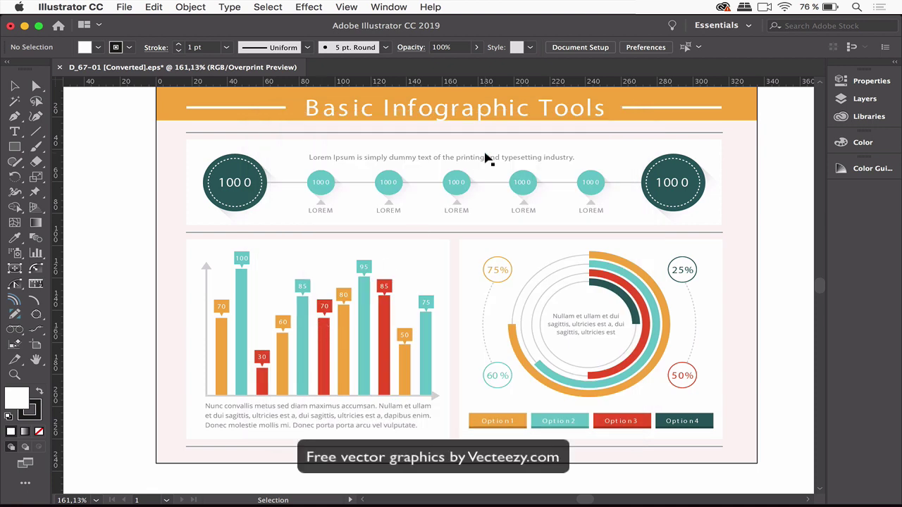
pyautogui.click(564, 119)
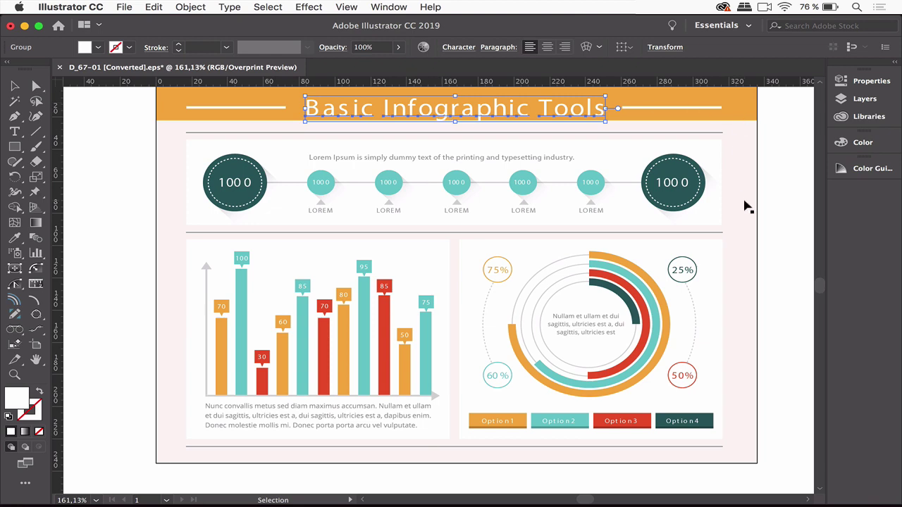
pyautogui.click(683, 275)
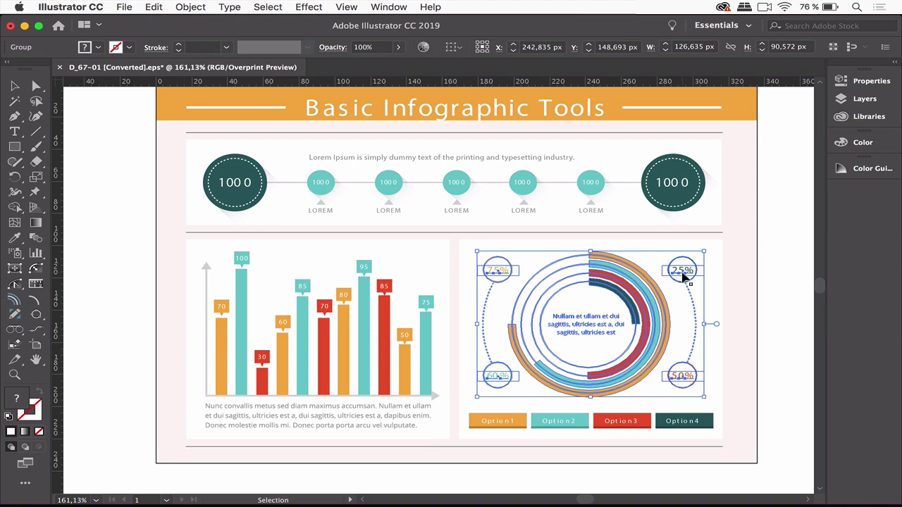
pyautogui.click(752, 325)
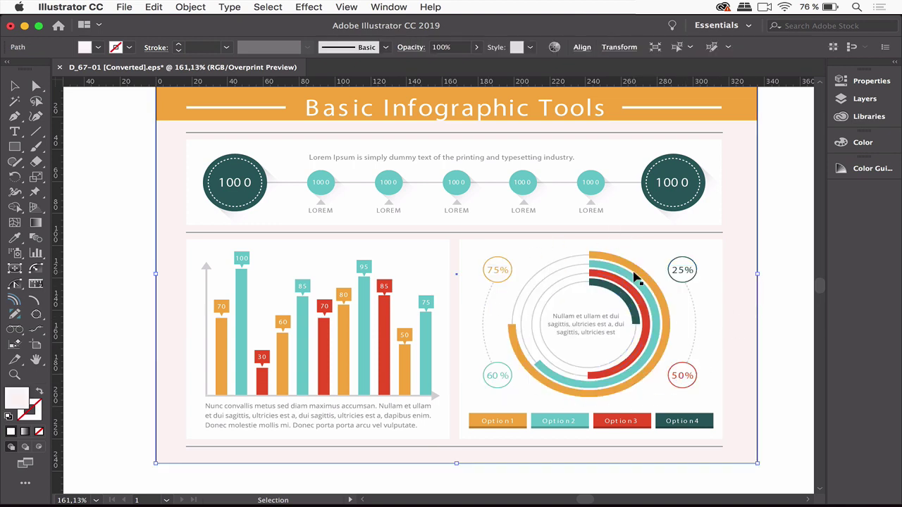
pyautogui.click(386, 290)
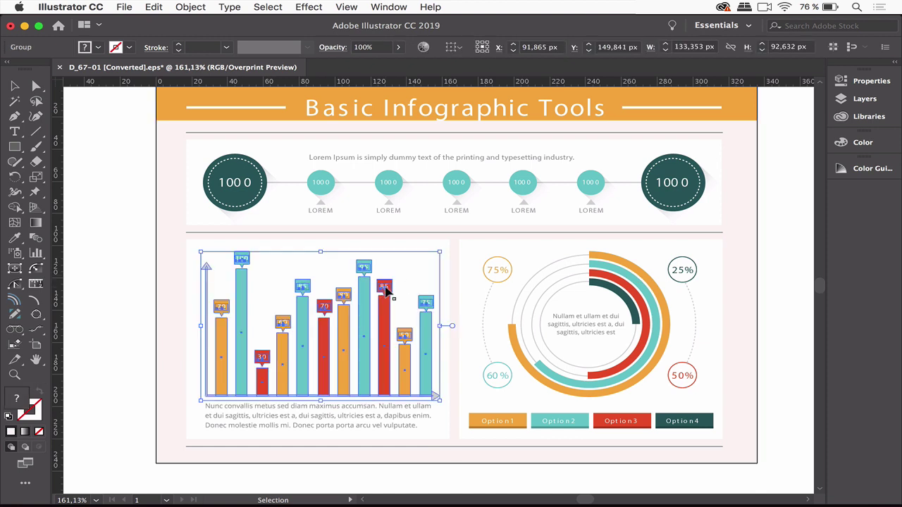
pyautogui.scroll(5, 343, 261)
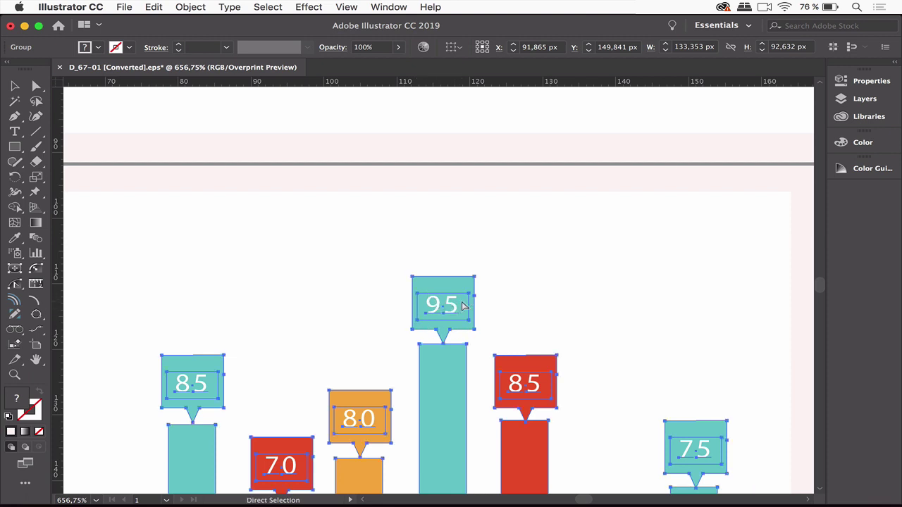
pyautogui.scroll(-3, 461, 305)
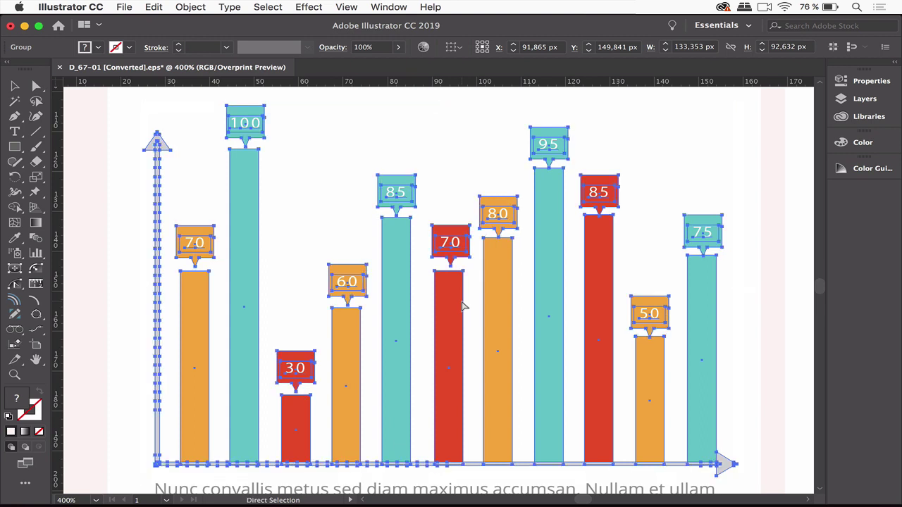
pyautogui.scroll(-1, 461, 304)
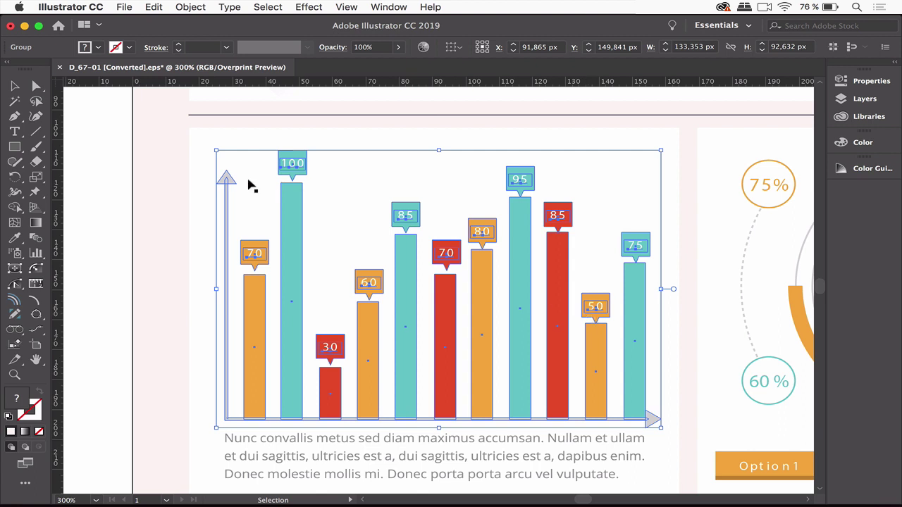
pyautogui.click(36, 85)
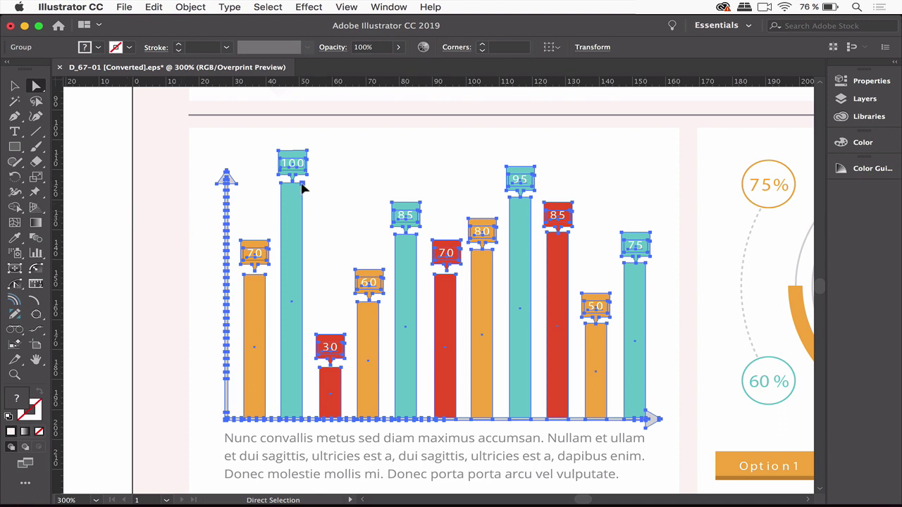
pyautogui.moveTo(304, 187); pyautogui.dragTo(442, 156)
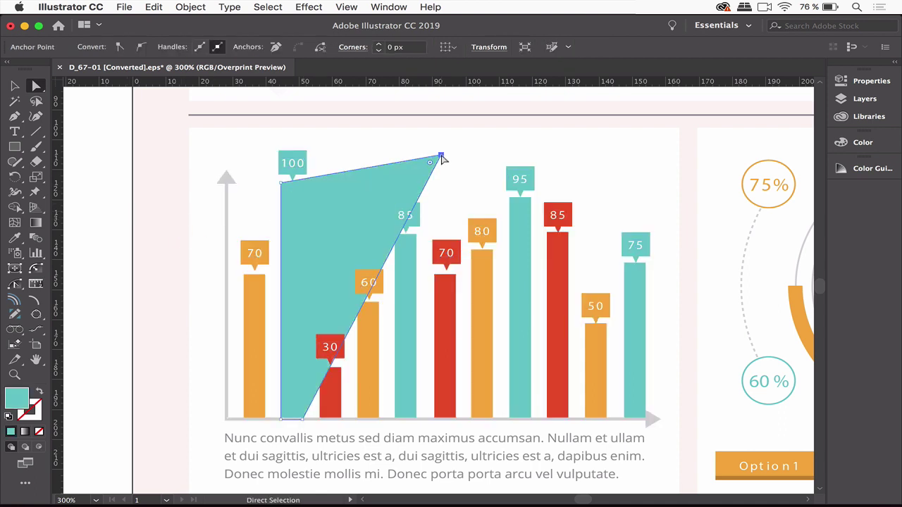
pyautogui.hotkey('ctrl', 'z')
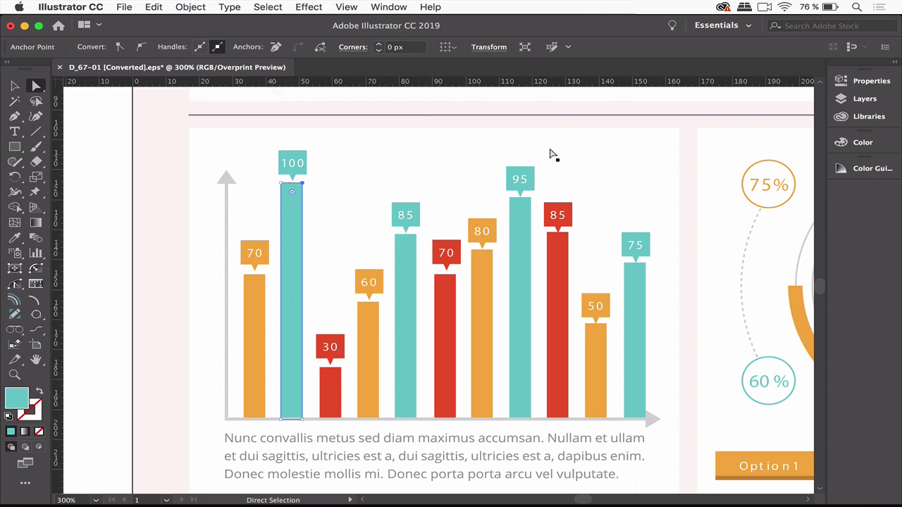
pyautogui.hotkey('ctrl', 'y')
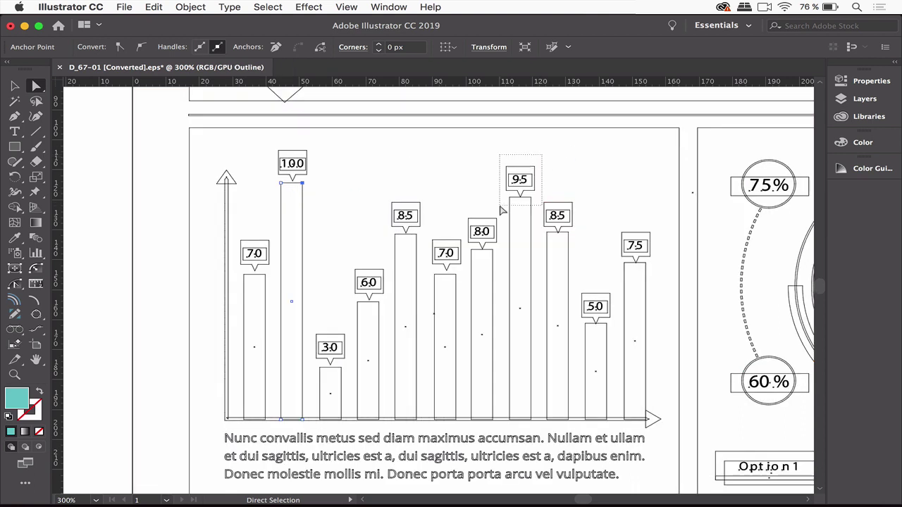
pyautogui.moveTo(501, 206)
pyautogui.mouseDown()
pyautogui.moveTo(534, 202)
pyautogui.moveTo(534, 172)
pyautogui.mouseUp()
pyautogui.hotkey('ctrl', 'y')
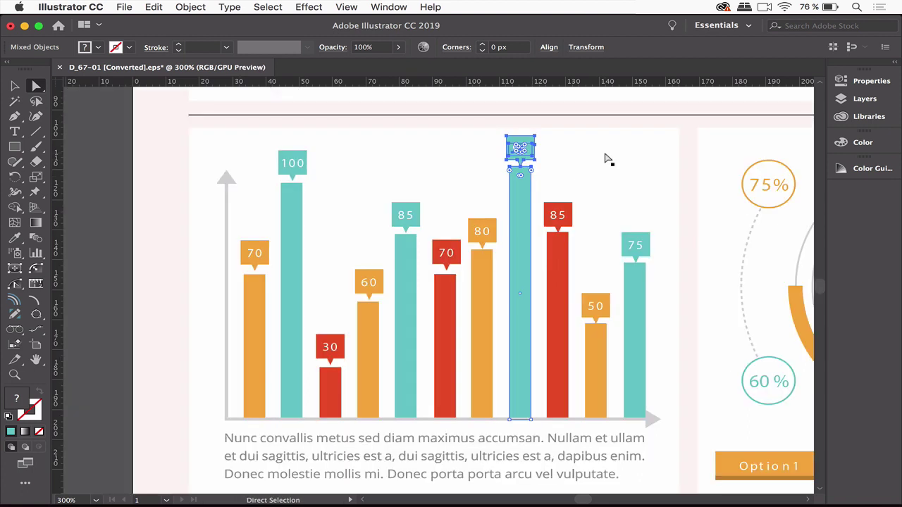
pyautogui.click(145, 170)
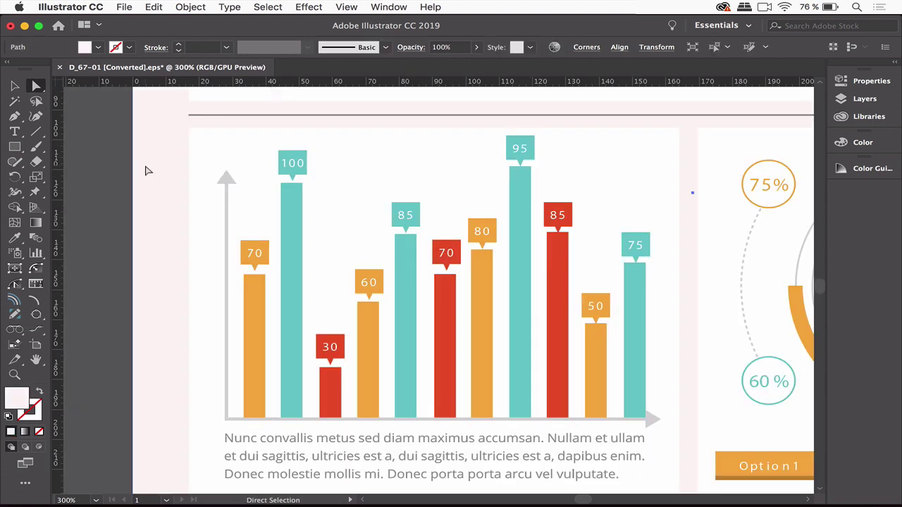